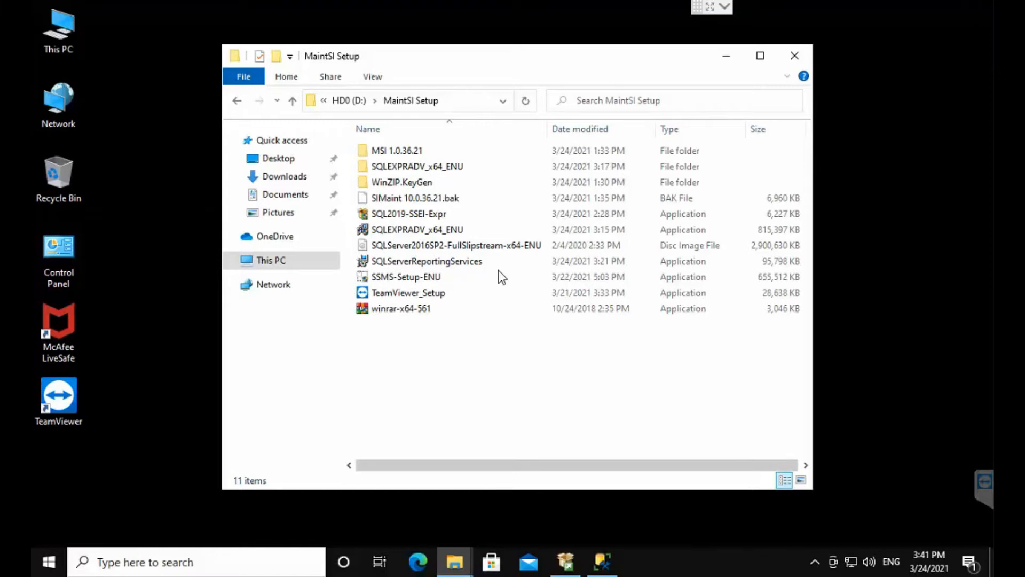
Step: Run the SQLServerReportingServices installer from the MaintSI Setup folder as administrator and restart the computer from Setup
left_click(498, 265)
right_click(498, 265)
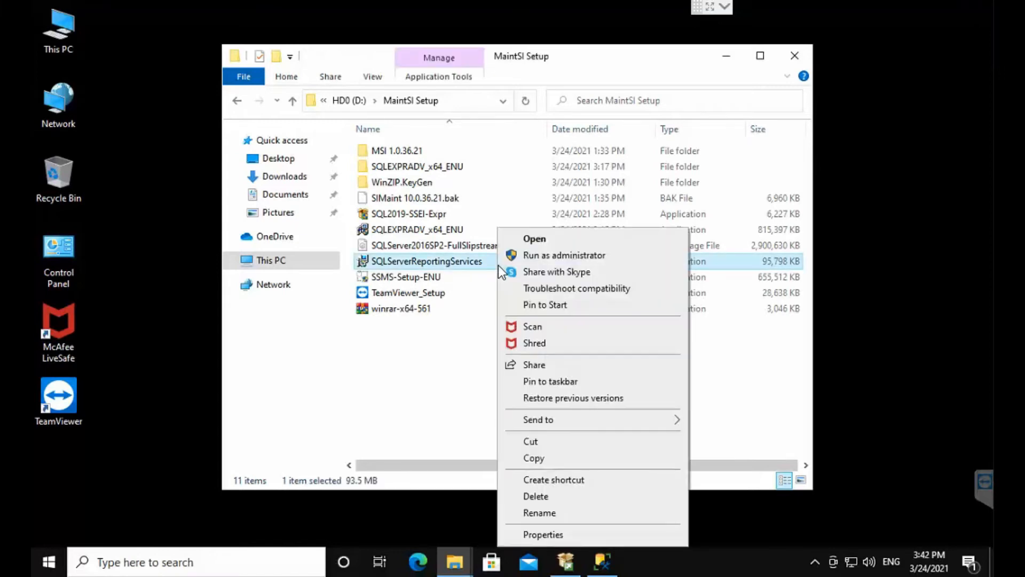
left_click(586, 254)
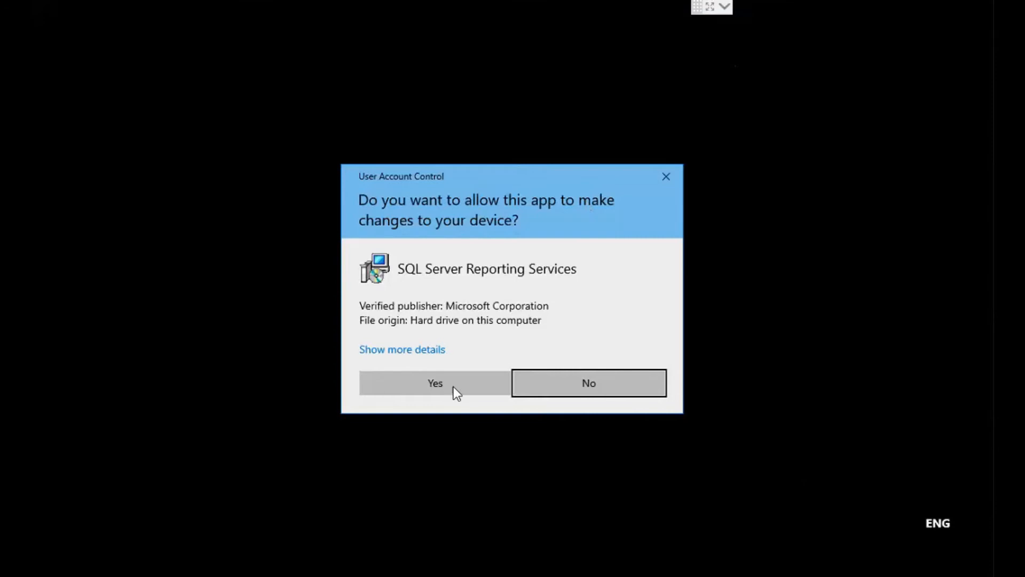
left_click(453, 386)
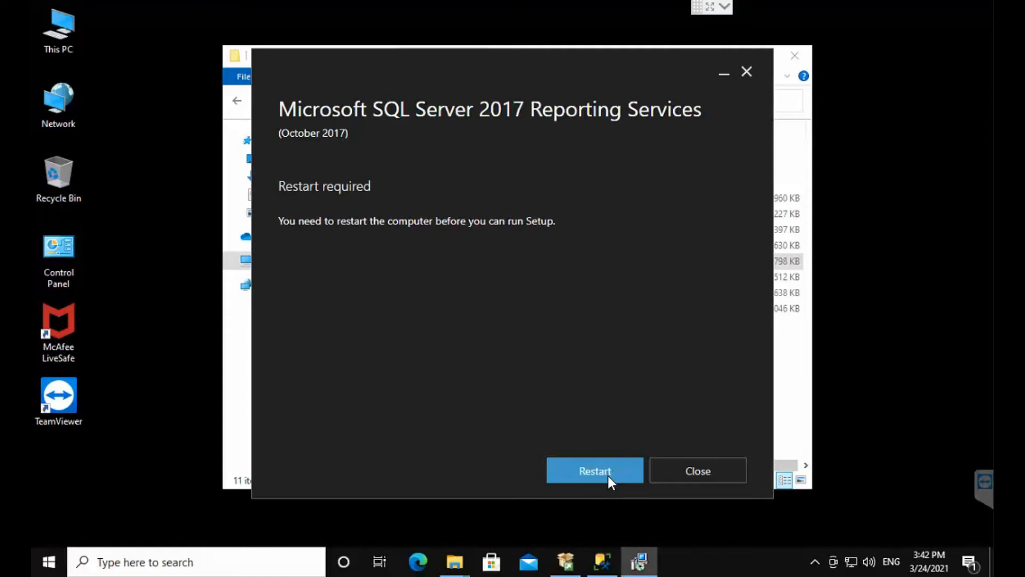
left_click(607, 475)
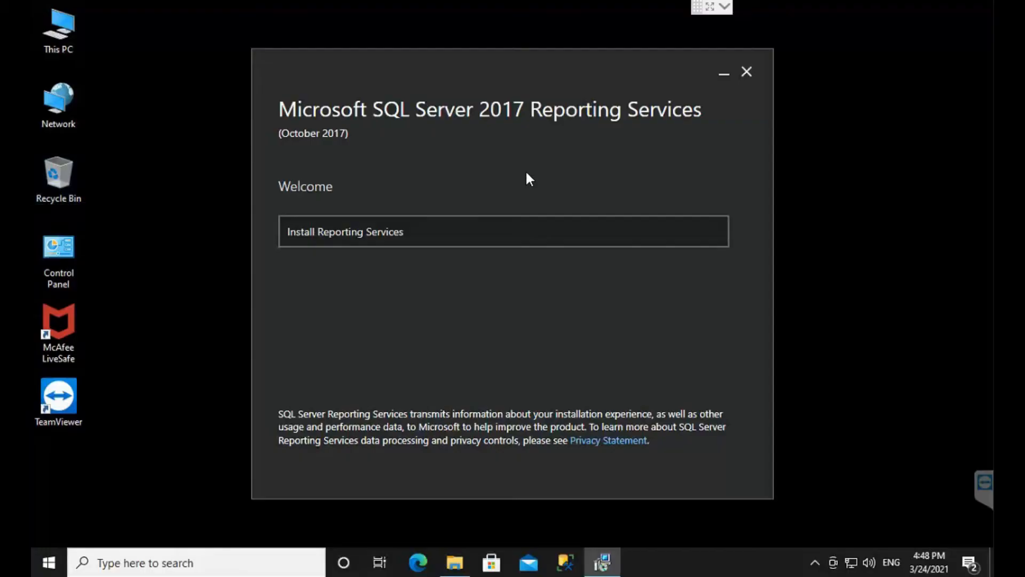
Step: Begin installing Reporting Services and choose the free Express edition
left_click(523, 237)
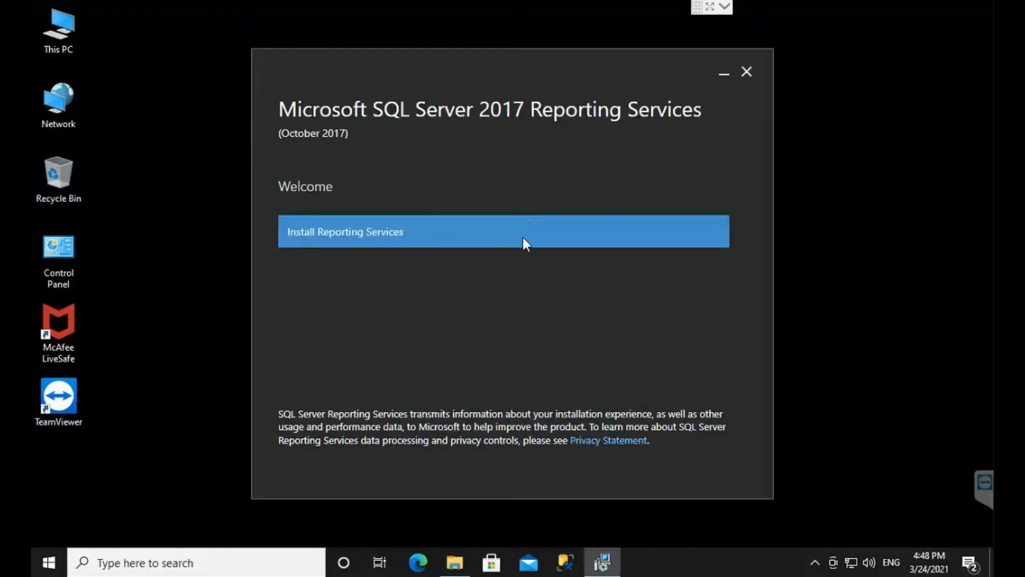
left_click(490, 231)
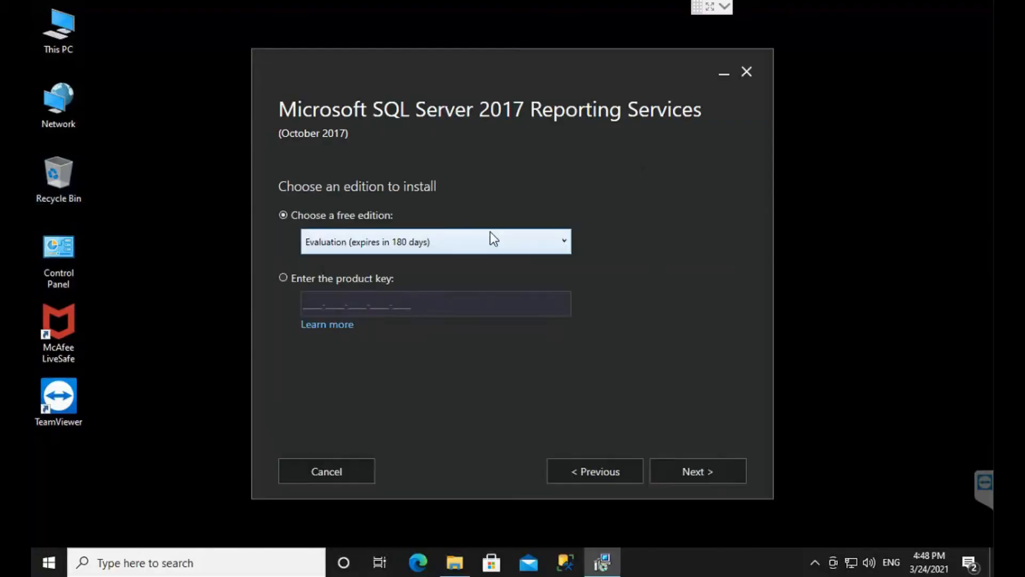
left_click(430, 247)
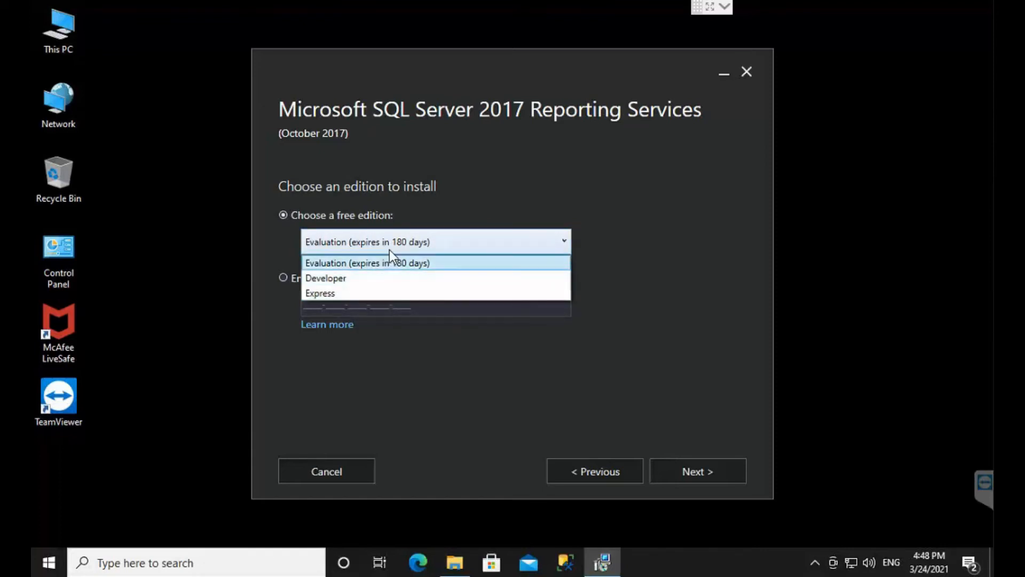
left_click(358, 295)
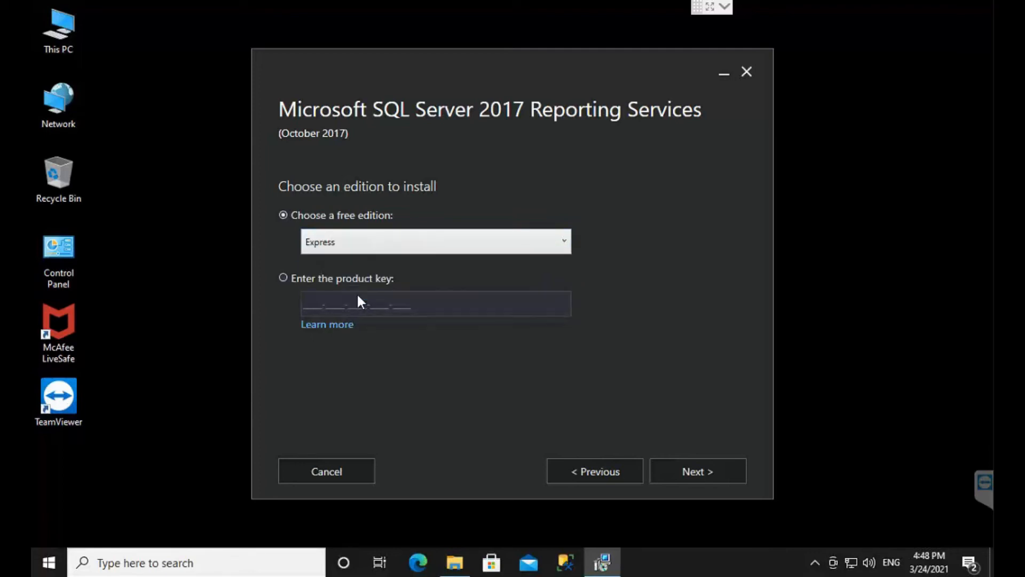
left_click(672, 468)
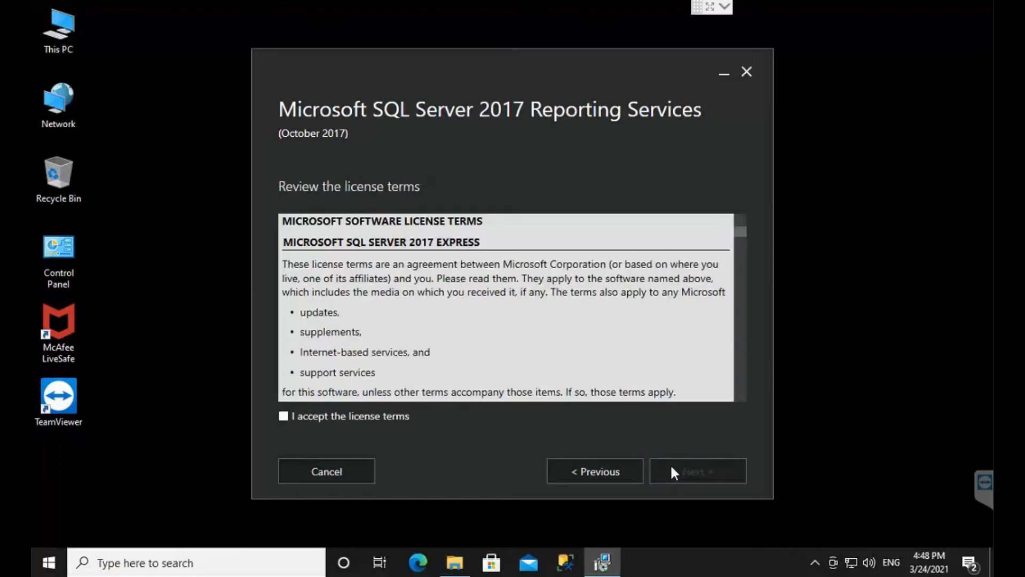
Step: Accept the license terms and install Reporting Services only in the default install location
left_click(283, 417)
left_click(701, 473)
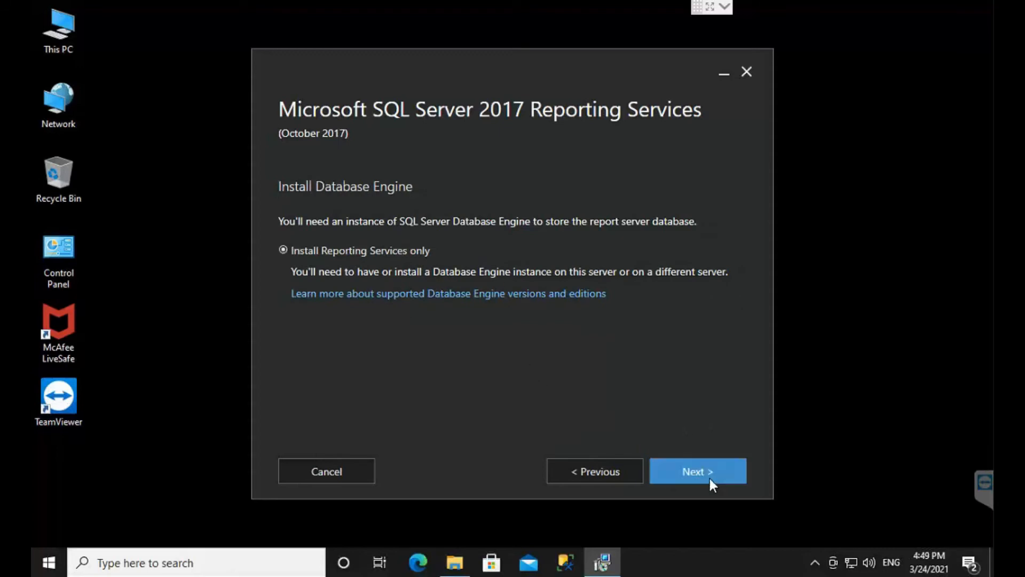
left_click(693, 471)
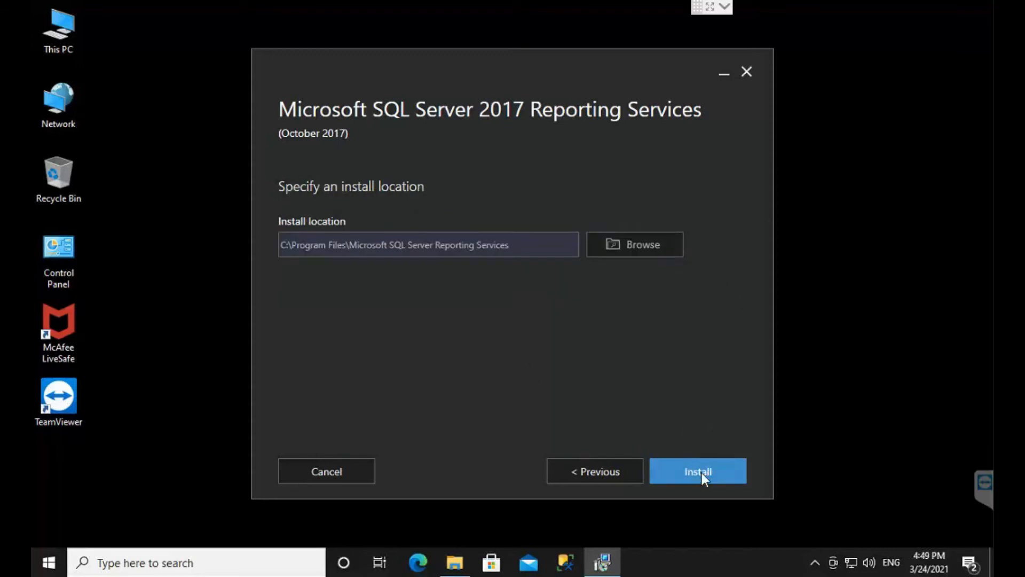
left_click(704, 474)
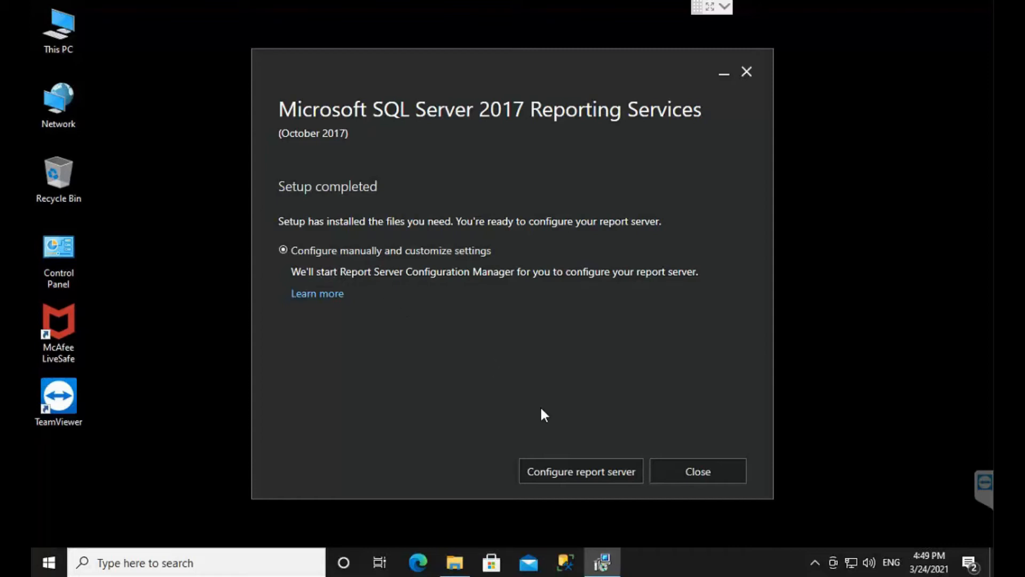
Step: Start configuring the report server and connect to the SSRS instance on SERVERMAINTSI
left_click(601, 469)
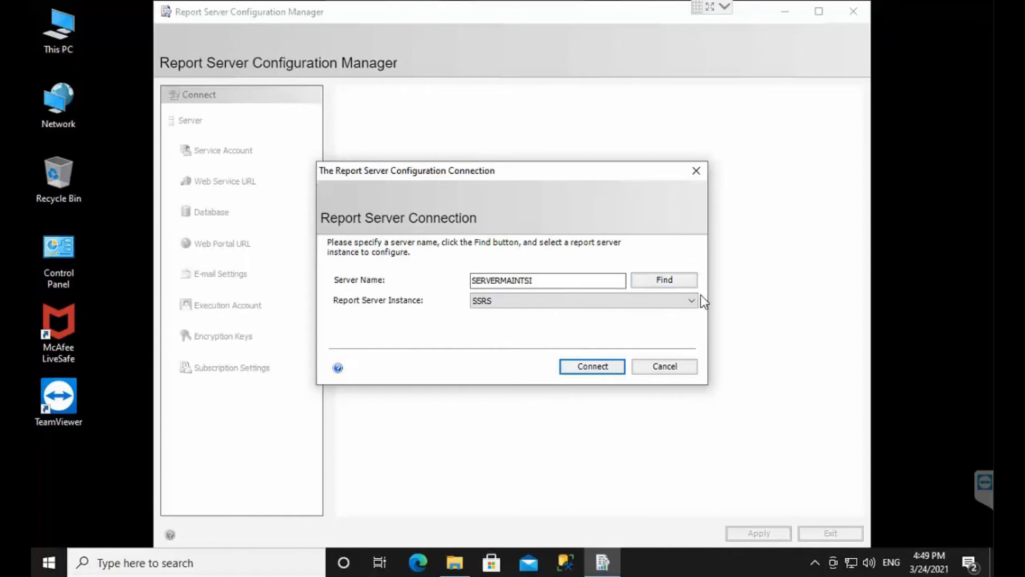
left_click(599, 365)
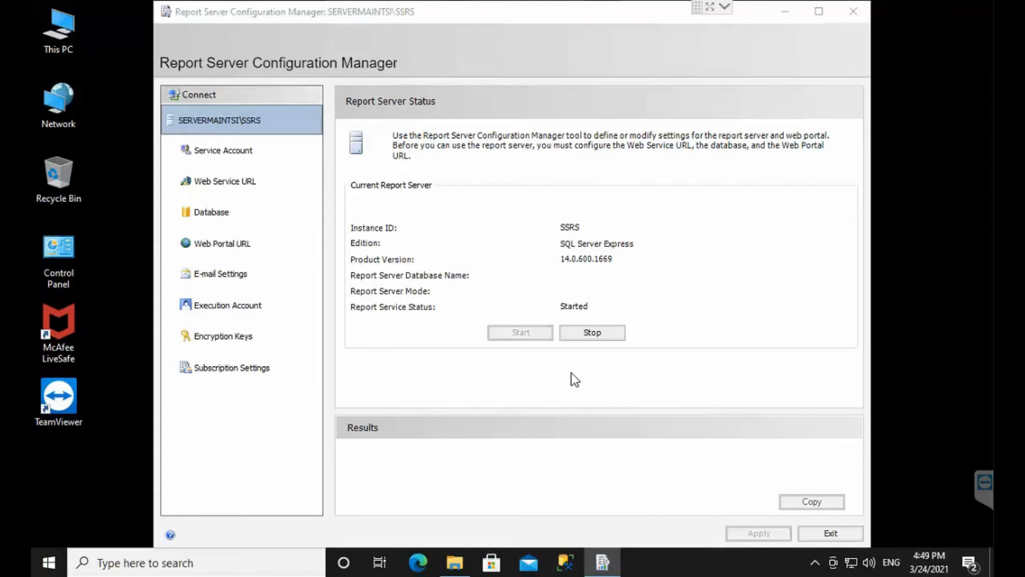
Step: Review the report server's service account options, web service URL settings and database settings
left_click(266, 159)
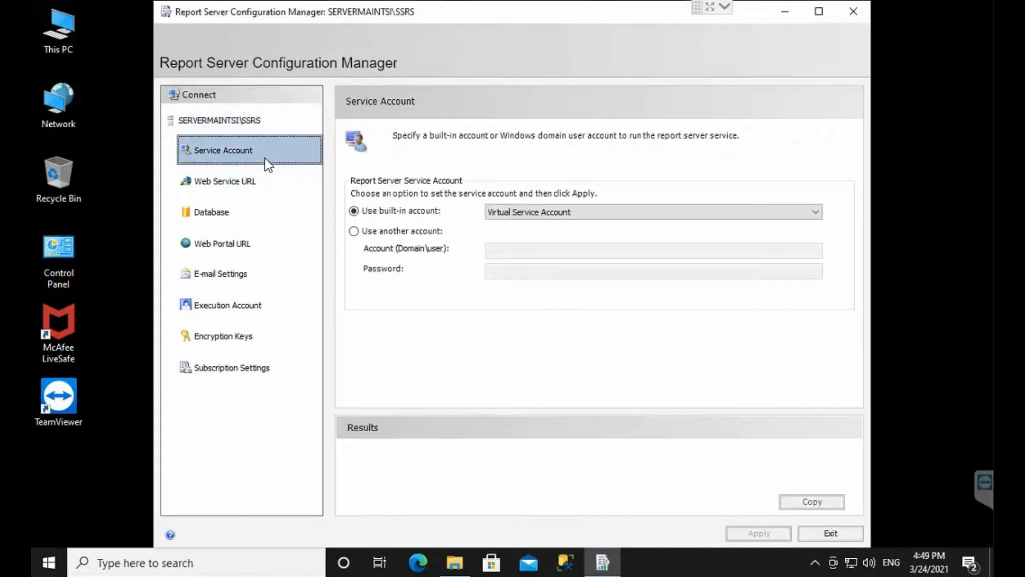
left_click(648, 212)
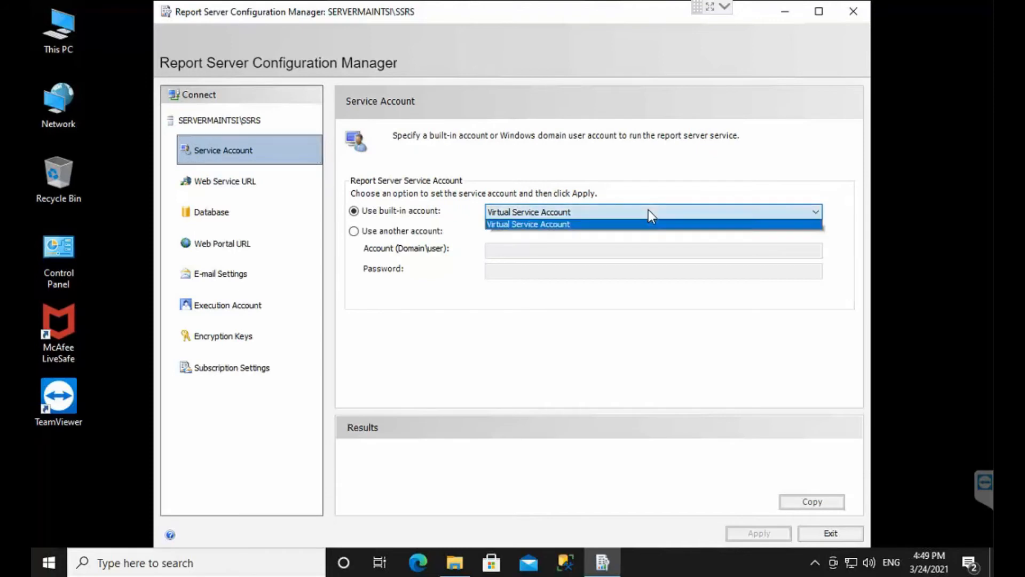
left_click(649, 209)
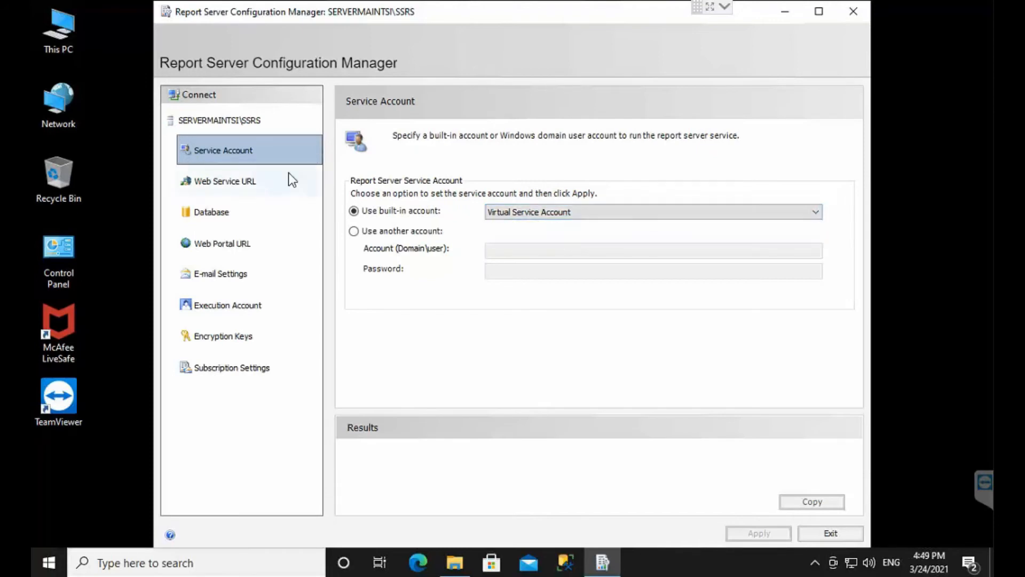
left_click(272, 183)
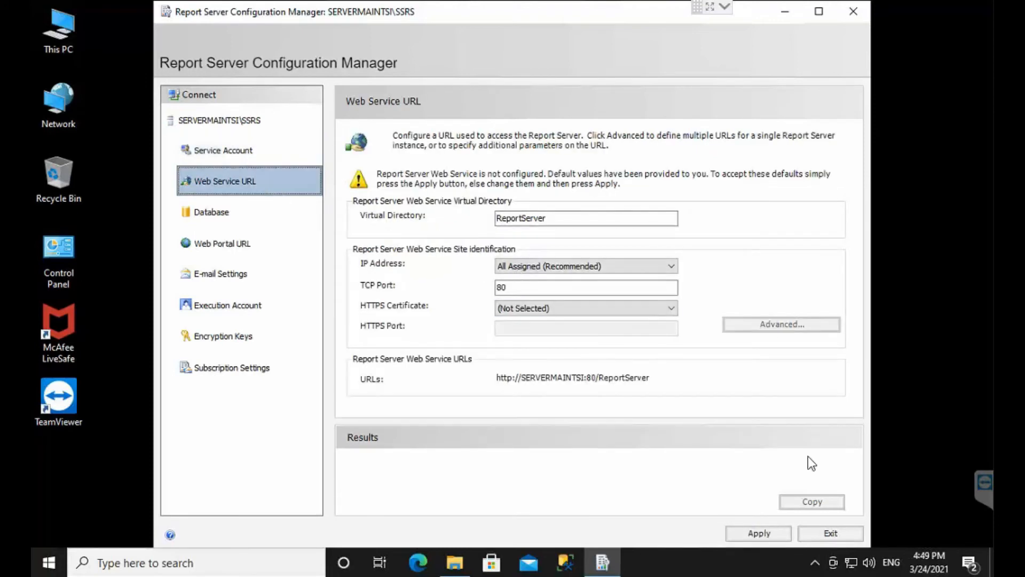
left_click(239, 214)
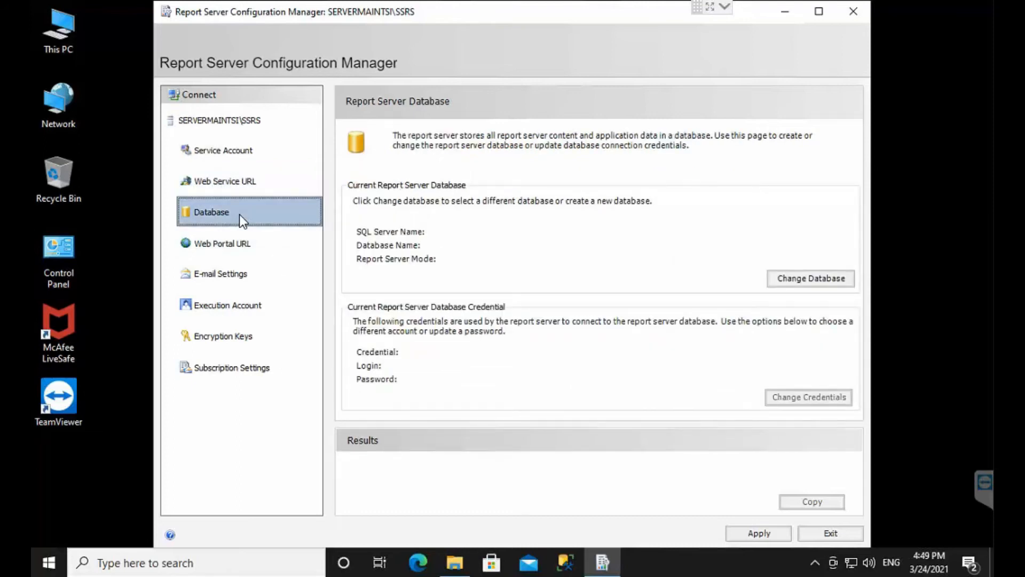
Step: Switch to SQL Server Management Studio, connect to SERVERMAINTSI and examine its databases and system databases
left_click(566, 558)
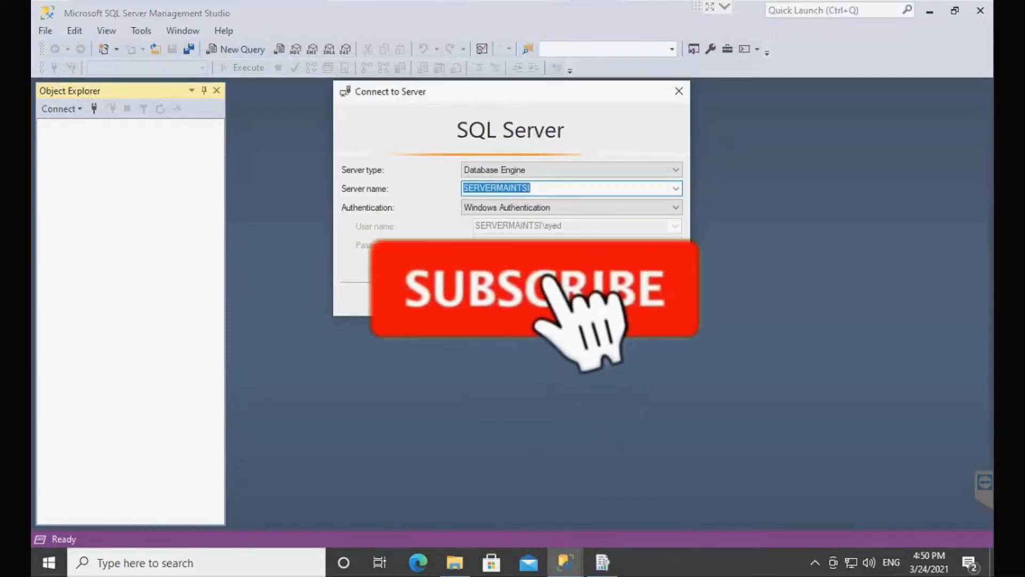
left_click(460, 299)
double_click(107, 140)
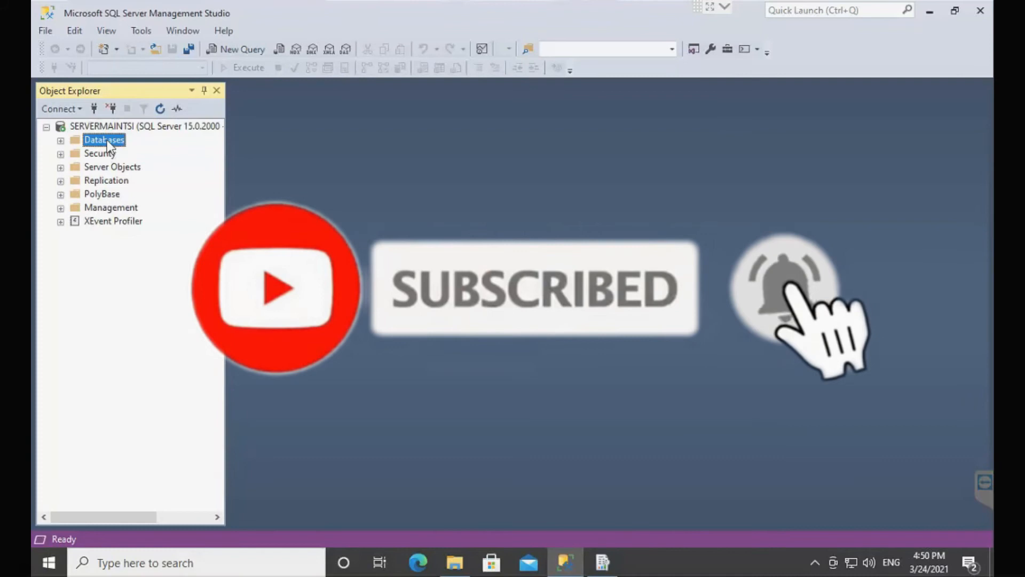
double_click(140, 154)
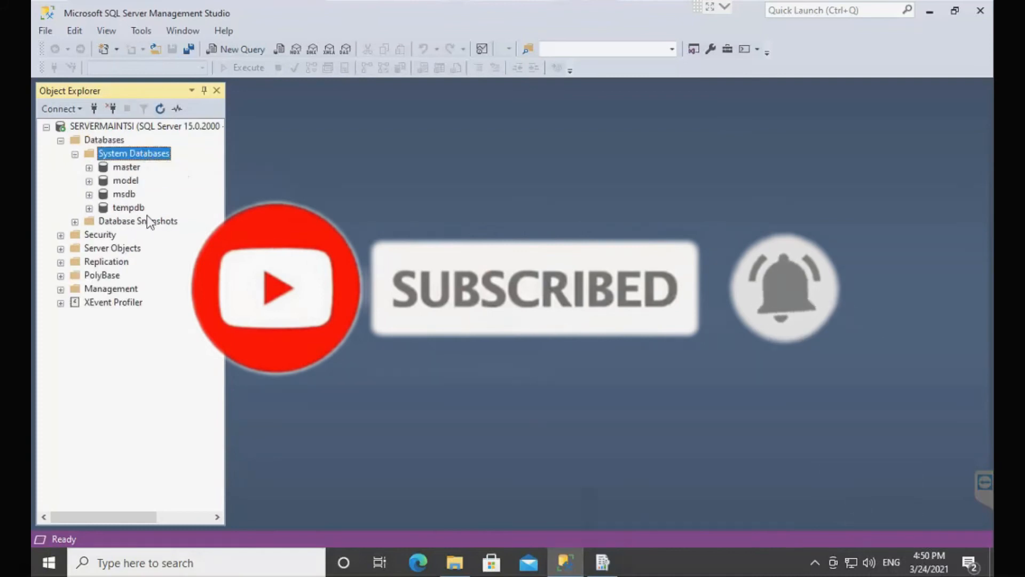
left_click(929, 12)
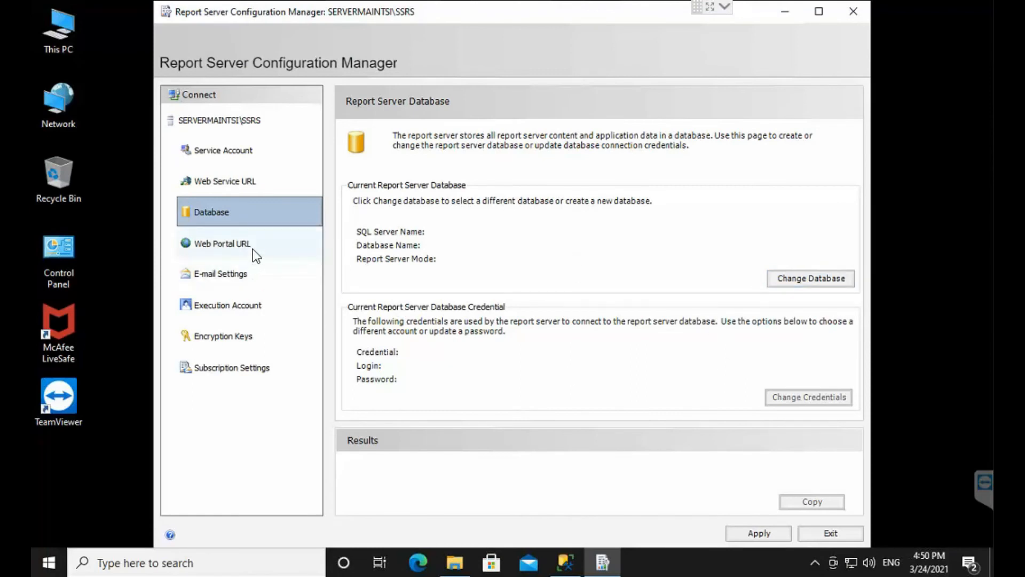
Step: Begin creating a new report server database on SERVERMAINTSI, using SQL Server Account authentication with the username sa
left_click(817, 280)
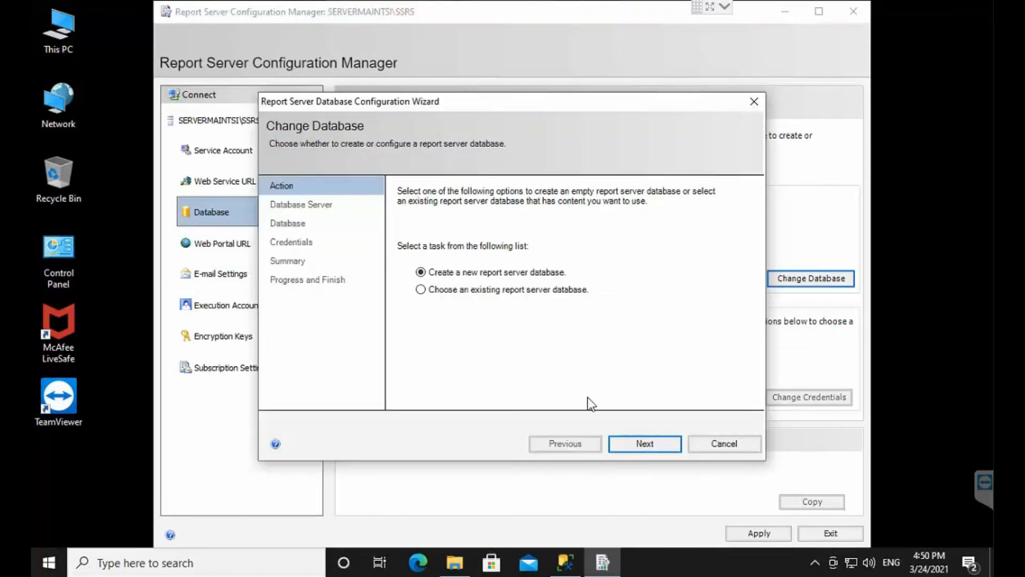
left_click(636, 438)
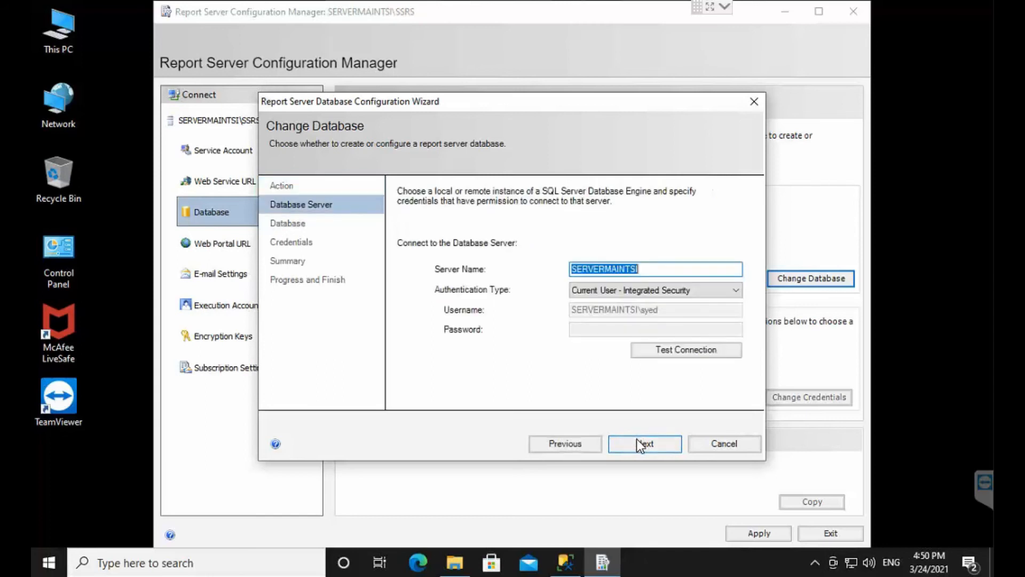
left_click(647, 293)
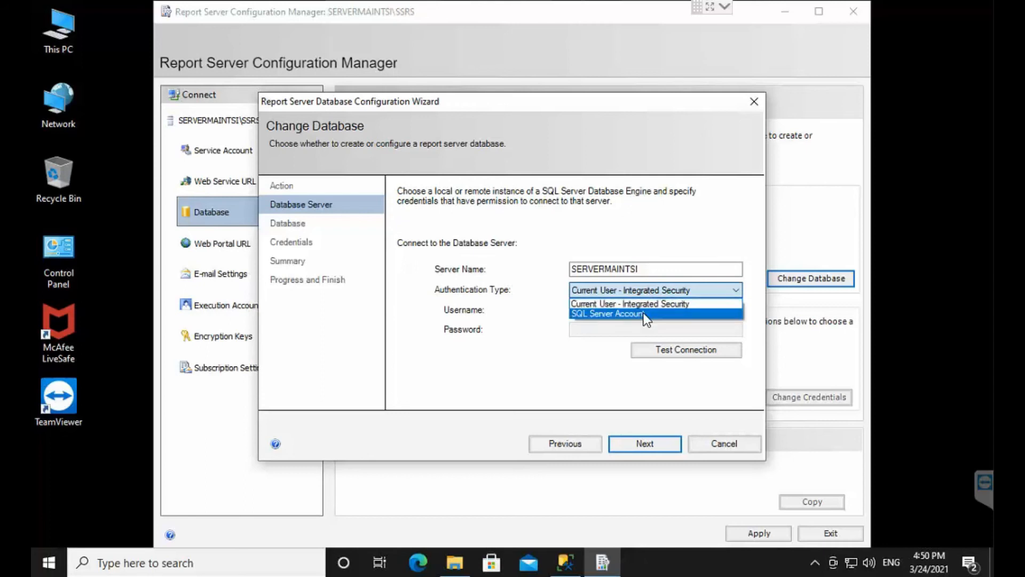
left_click(643, 313)
left_click(643, 313)
type("sa")
Step: Enter the SQL Server account password and test the connection to the database server
left_click(605, 331)
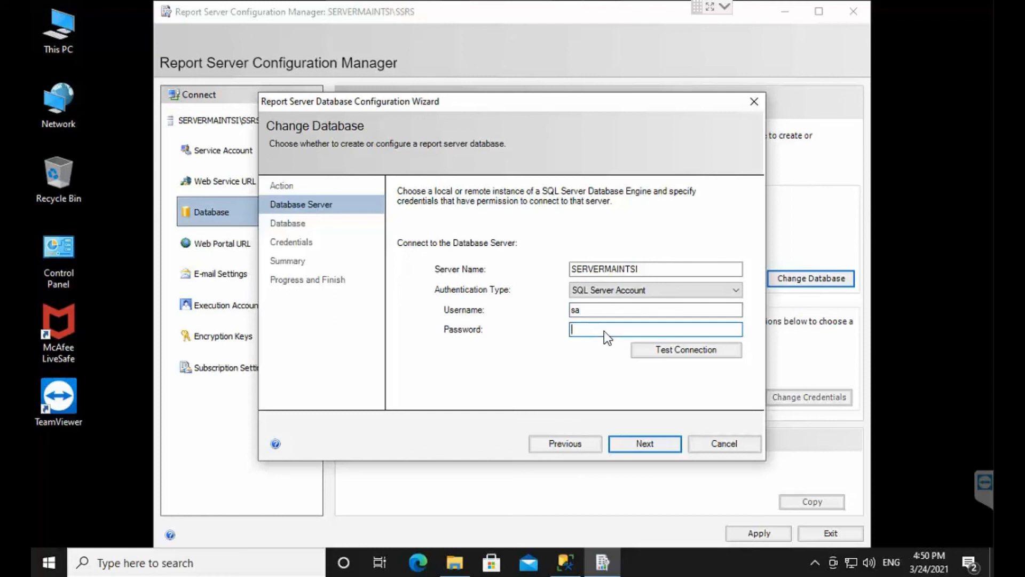
type("password•••••")
left_click(686, 348)
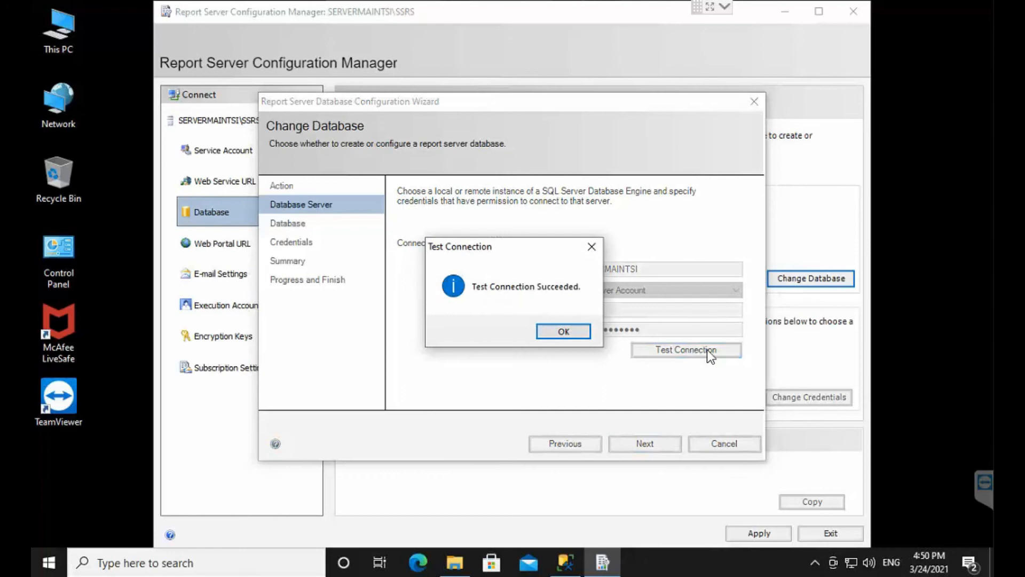
left_click(574, 335)
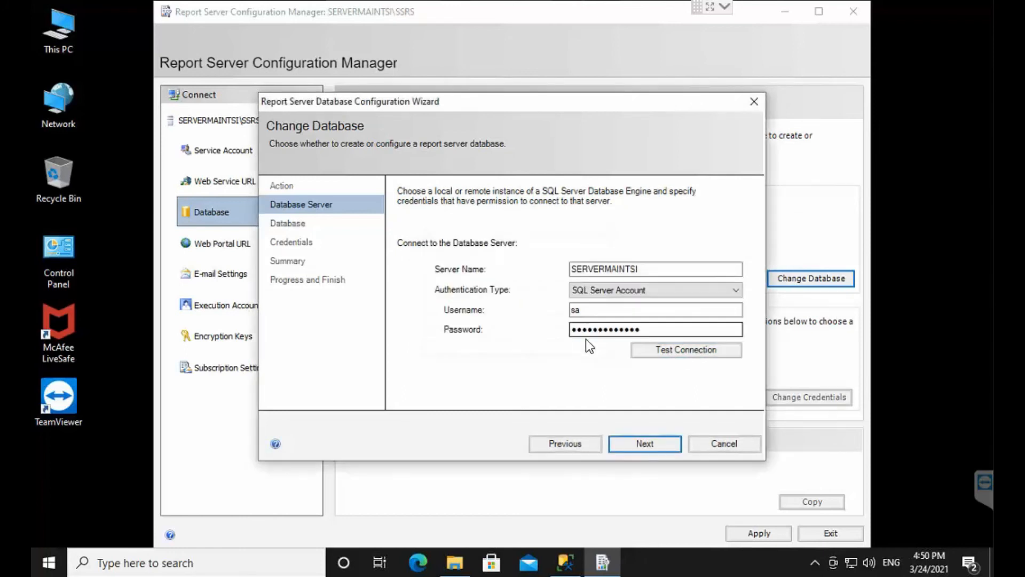
Step: Create the ReportServer database in Native mode with Service Credentials and finish the database configuration wizard
left_click(653, 443)
left_click(667, 445)
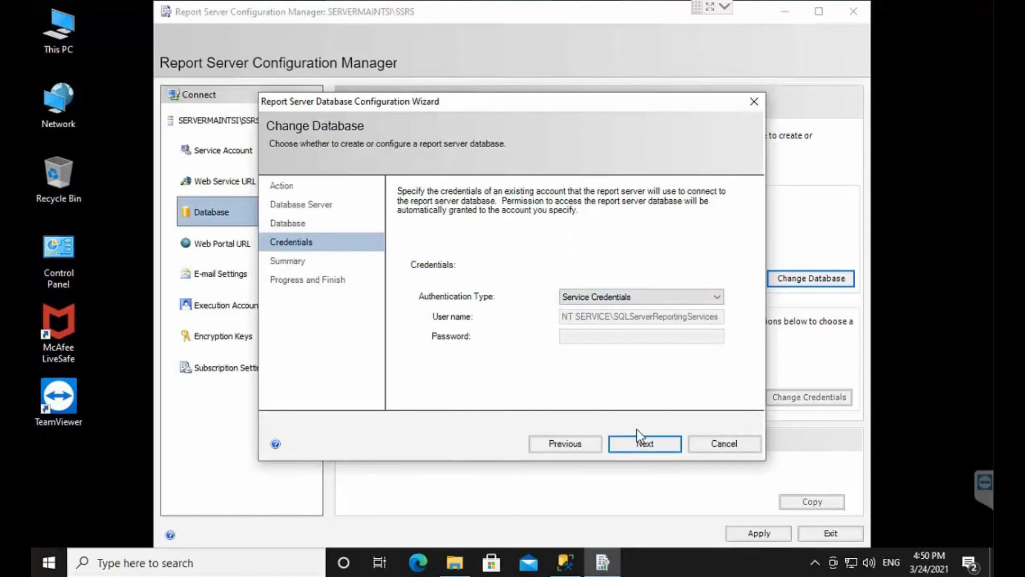
left_click(638, 445)
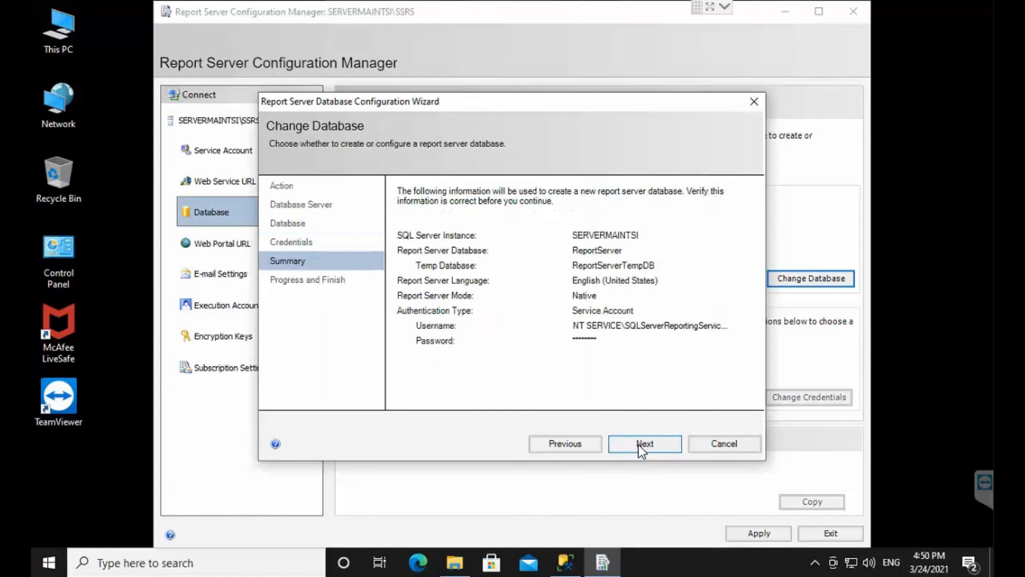
left_click(638, 444)
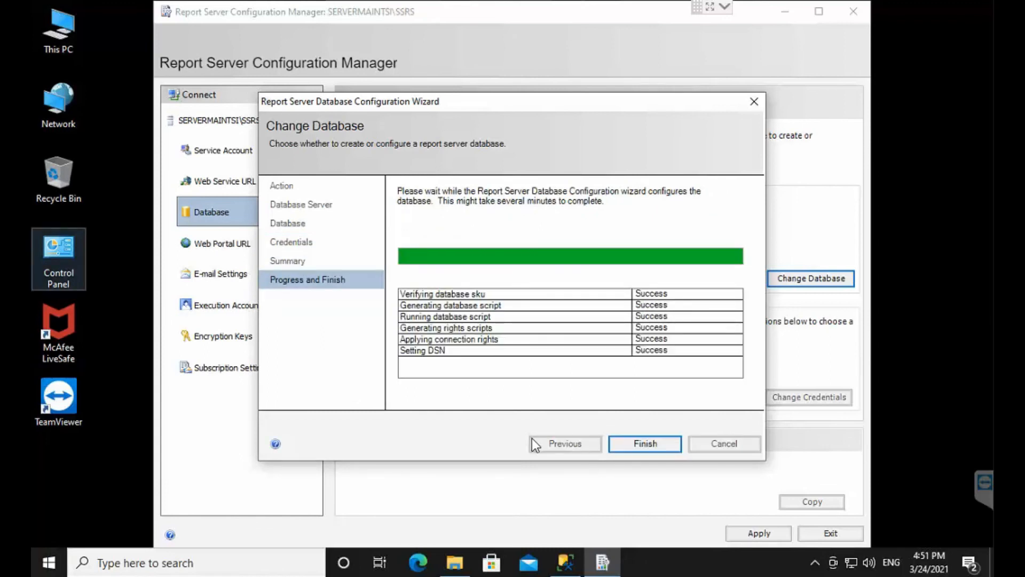
left_click(644, 445)
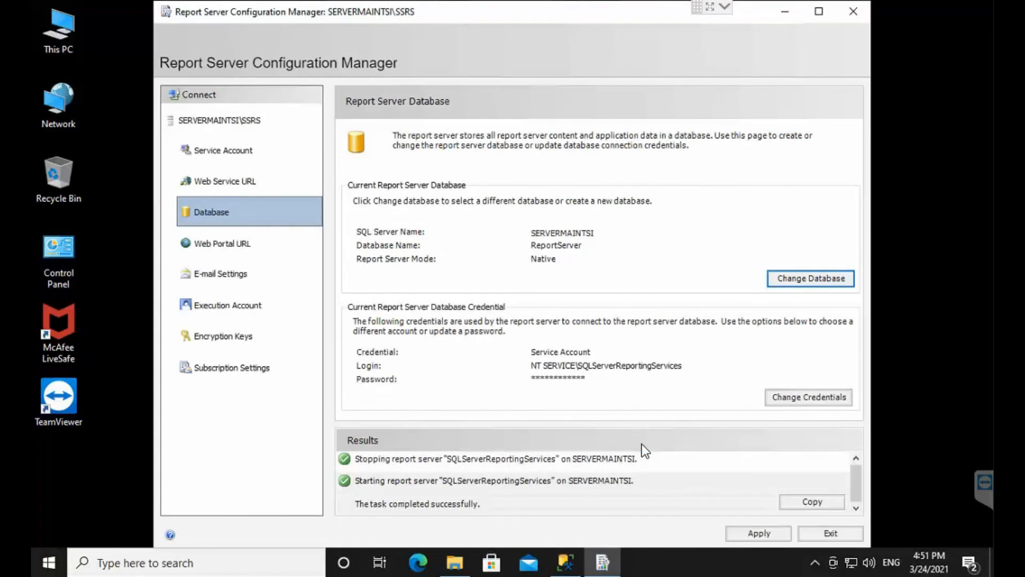
Step: Open the Web Portal URL settings, then switch to SQL Server Management Studio and refresh the databases to check ReportServer and ReportServerTempDB
left_click(229, 244)
left_click(563, 569)
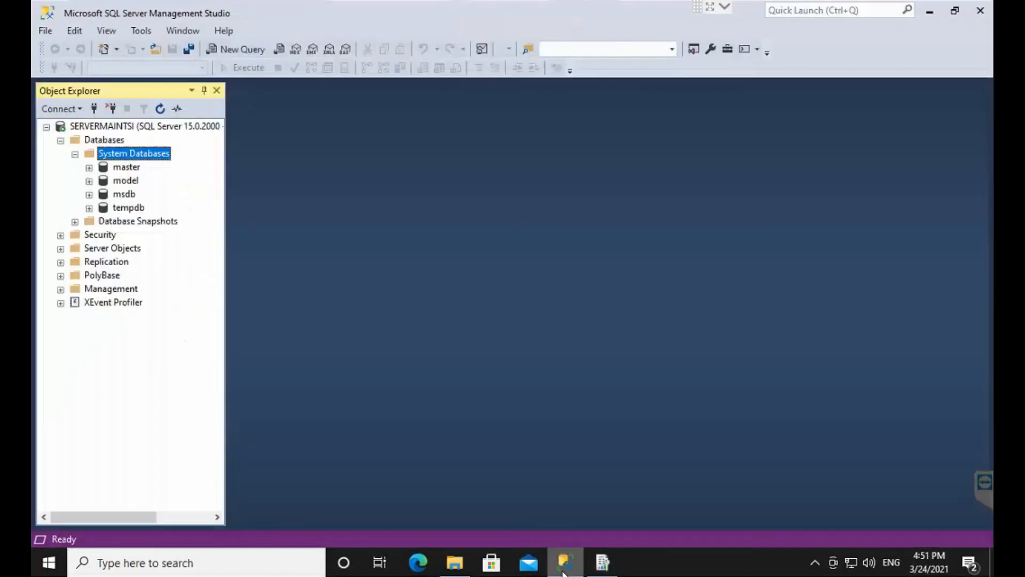
right_click(118, 142)
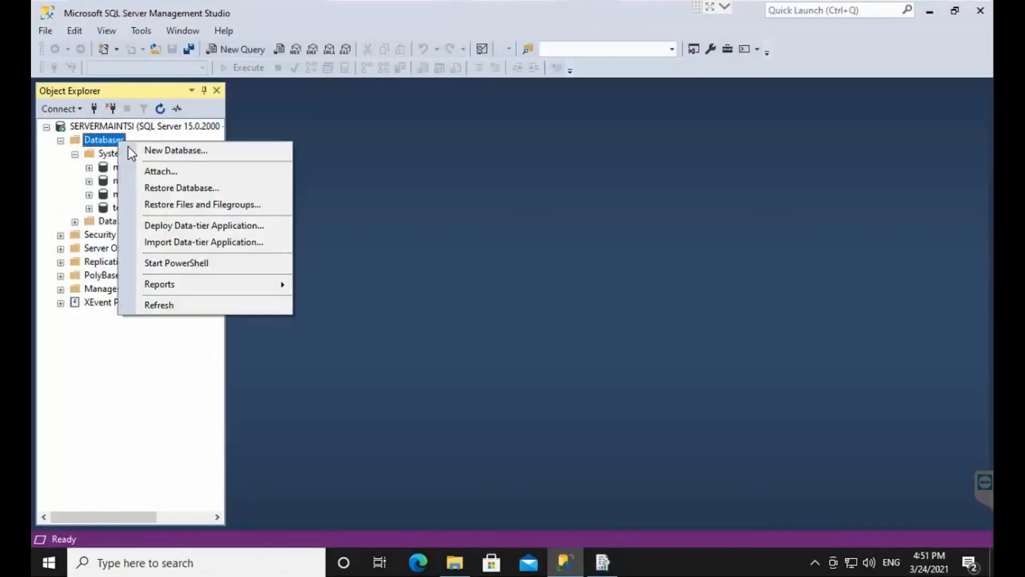
left_click(209, 307)
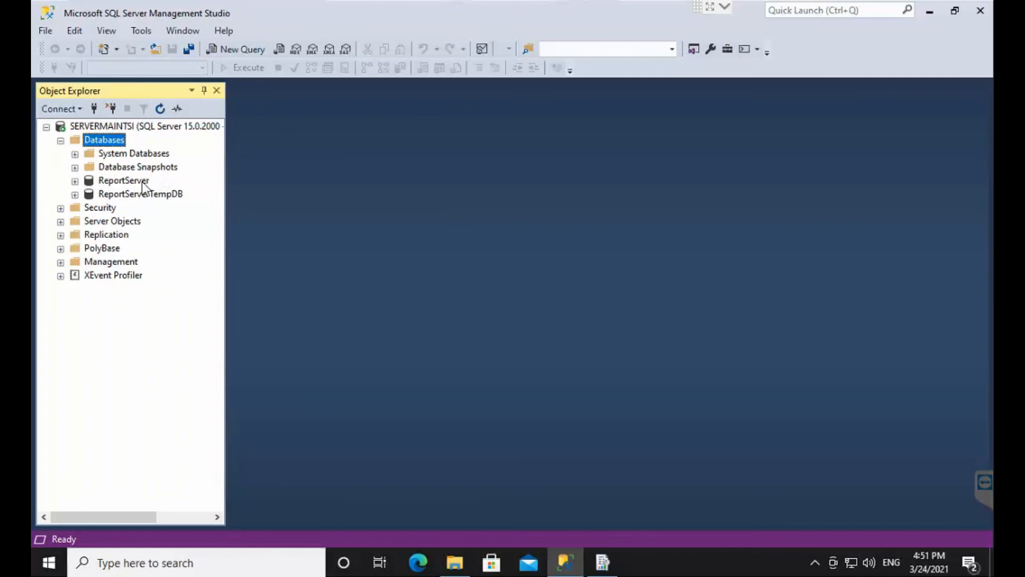
left_click(142, 182)
left_click(148, 194)
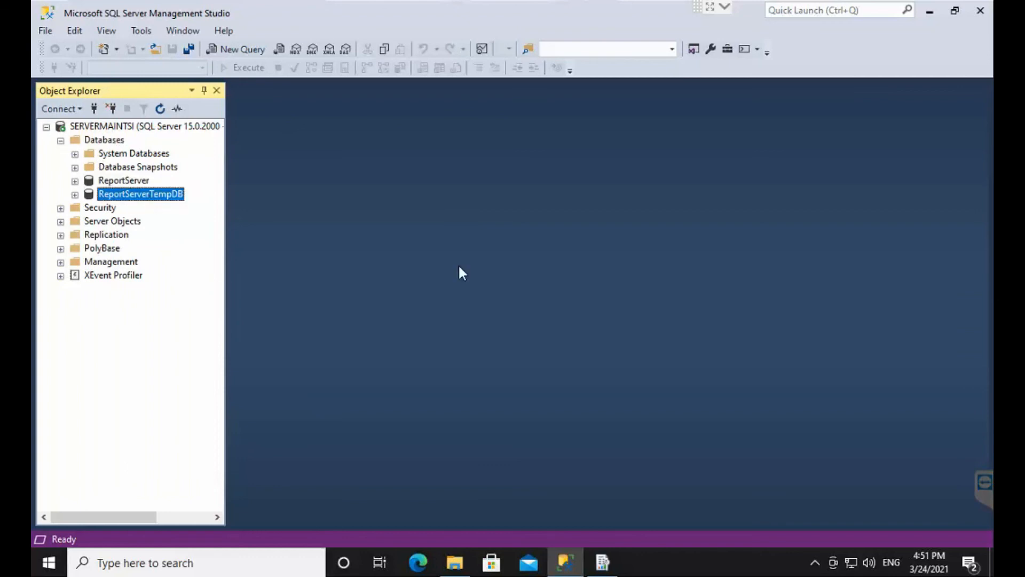
left_click(929, 11)
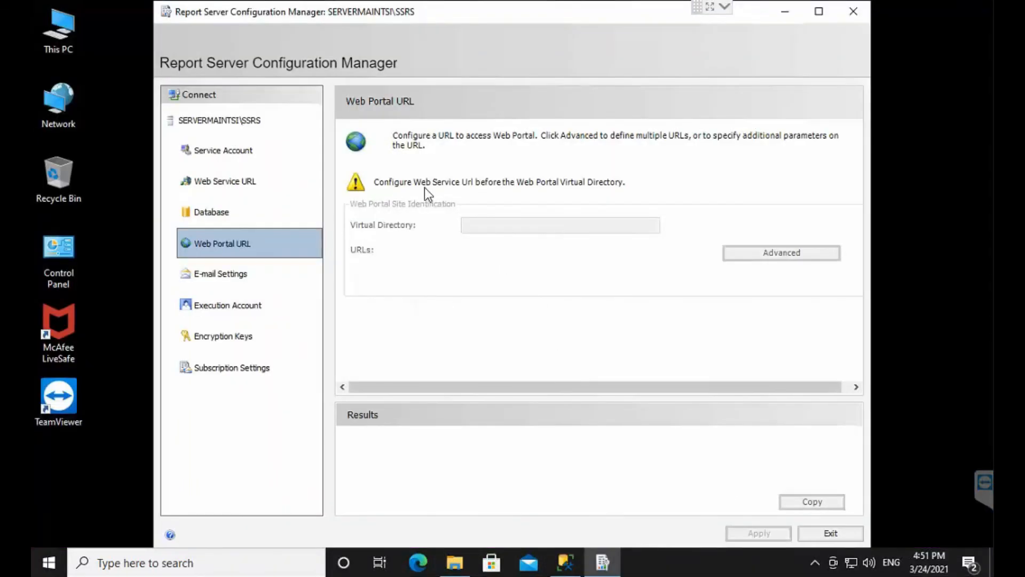
Step: Review the e-mail, execution account, encryption key and subscription settings of the report server, and exit the configuration manager
left_click(239, 275)
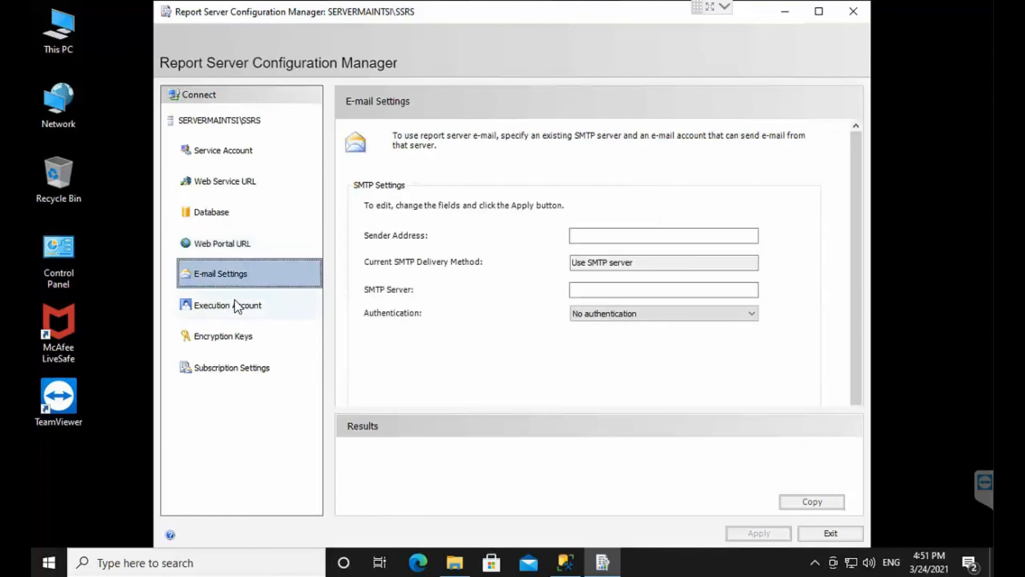
left_click(235, 302)
left_click(247, 331)
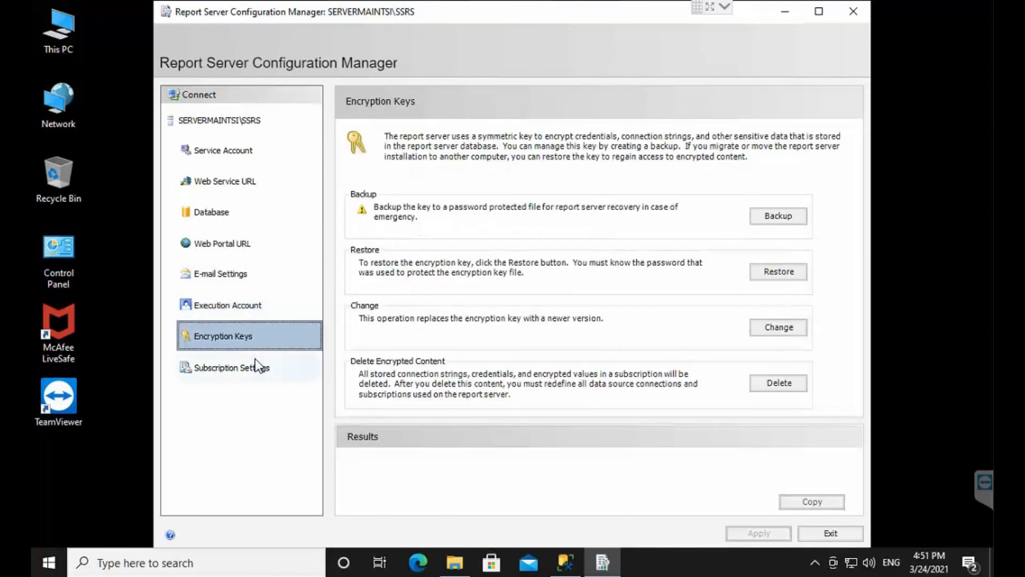
left_click(257, 374)
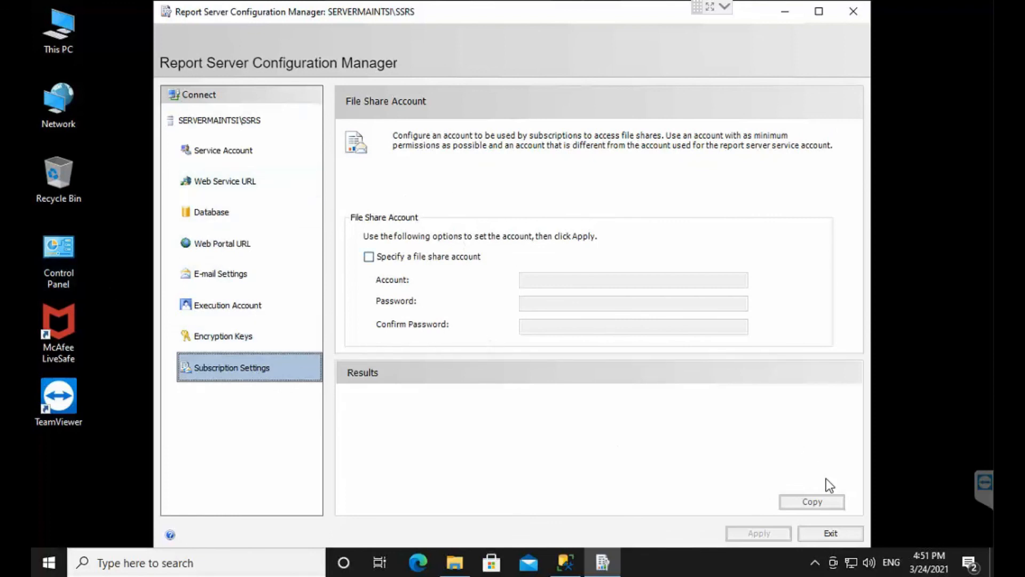
left_click(825, 538)
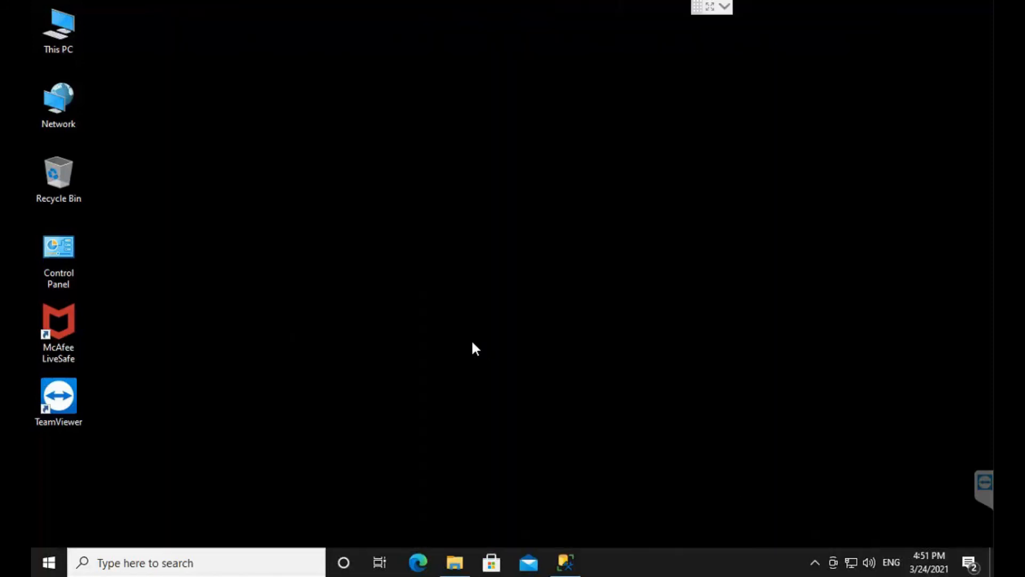